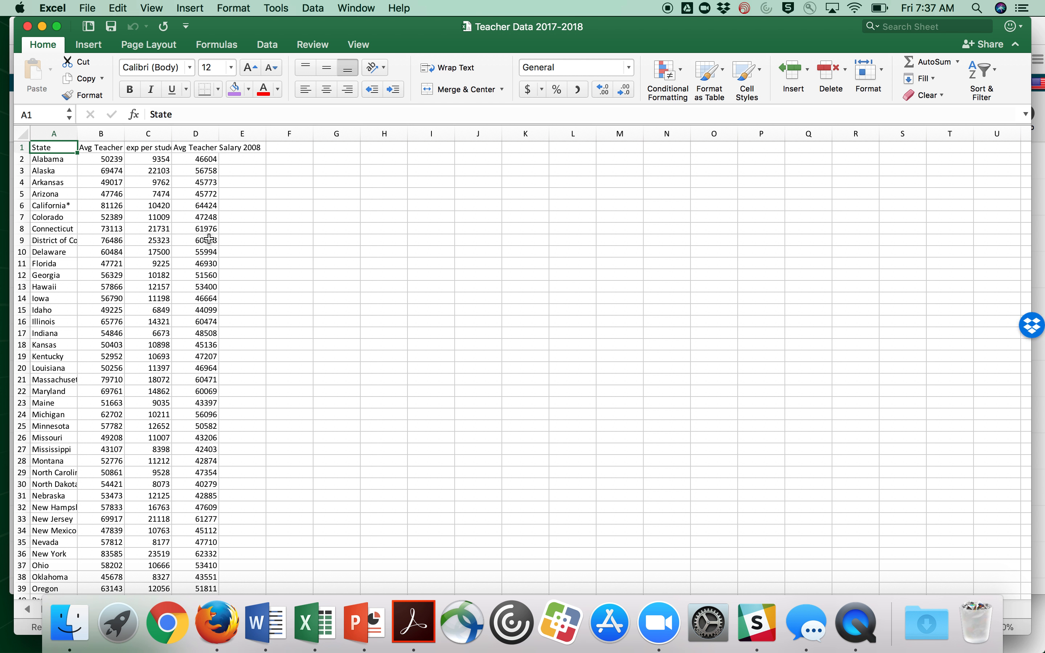
# Import the Teacher Data 2017-2018 CSV file into the CODAP document as a case table and make the table taller
pyautogui.click(27, 26)
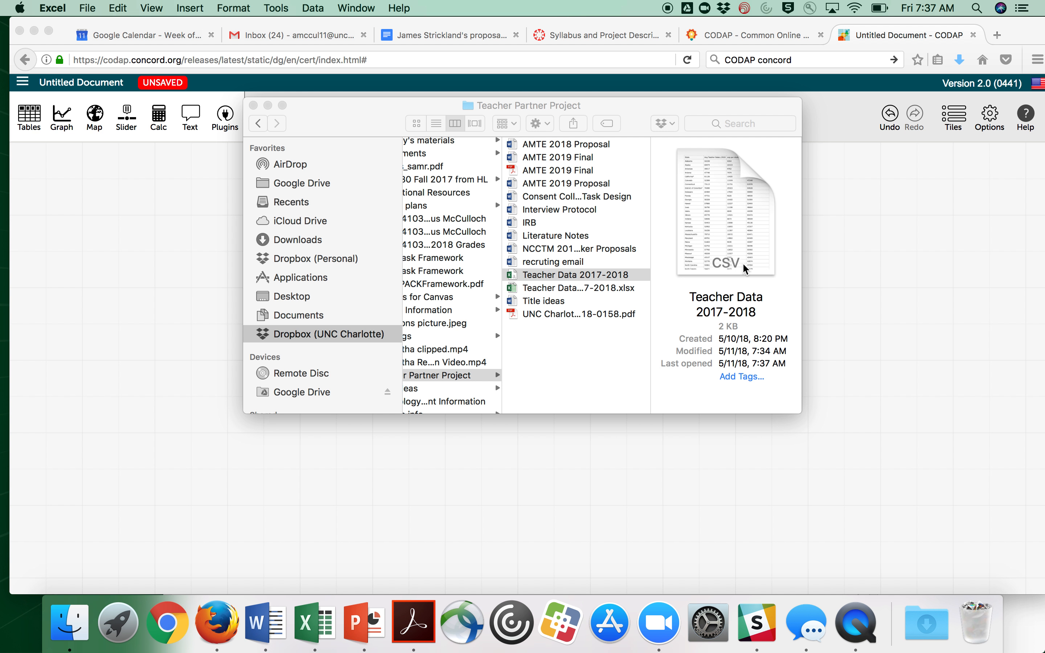
pyautogui.moveTo(511, 276); pyautogui.dragTo(67, 258)
pyautogui.click(254, 106)
pyautogui.click(238, 290)
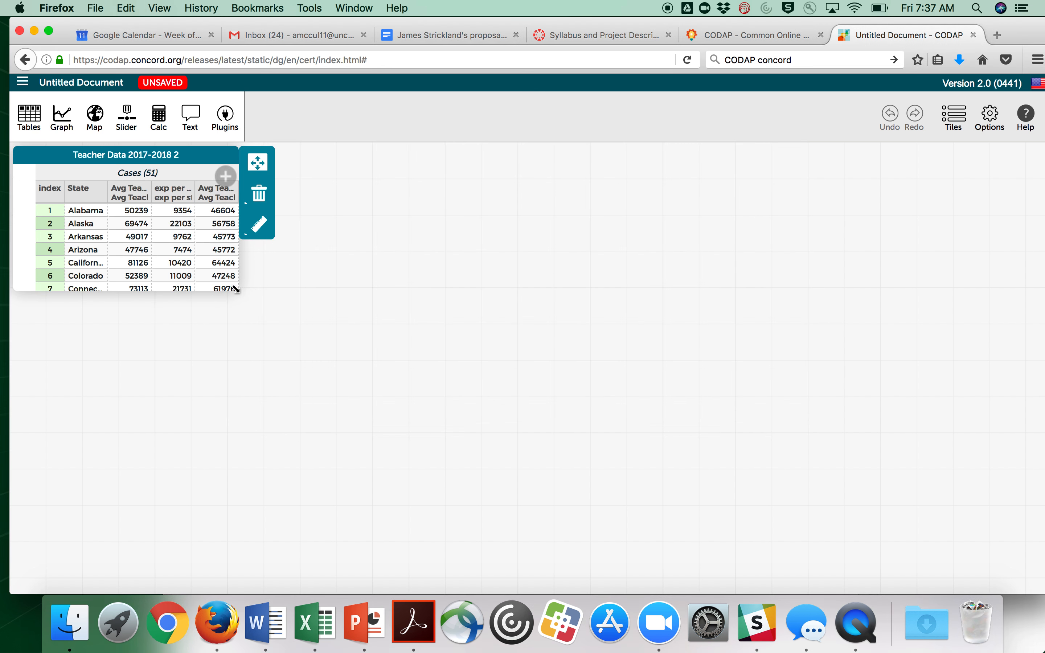
pyautogui.moveTo(240, 287); pyautogui.dragTo(267, 562)
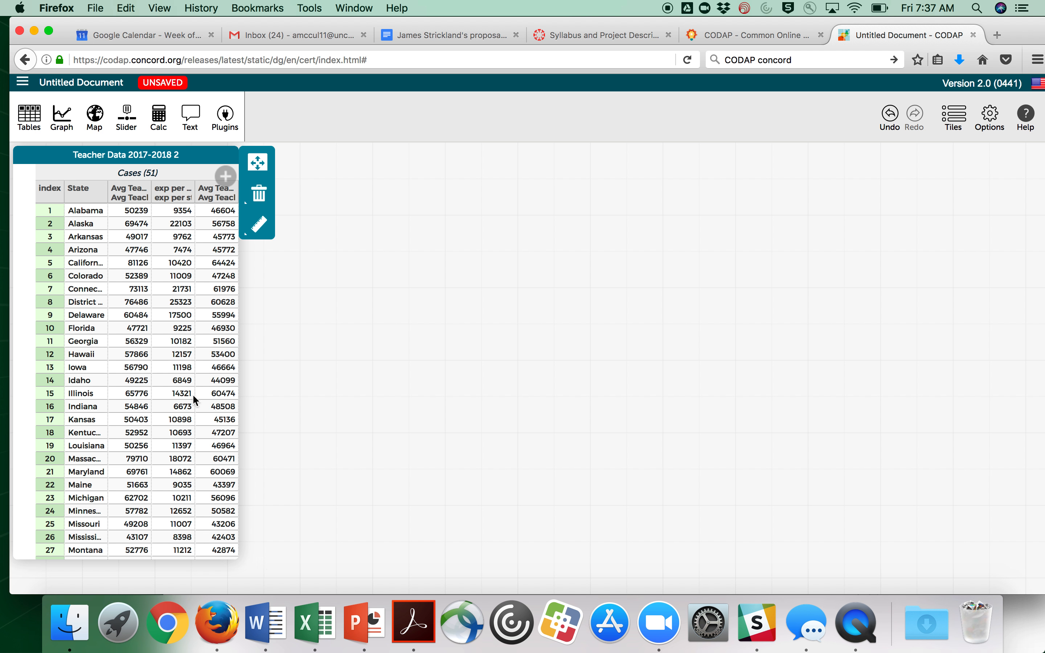
# Create a graph, enlarge it, and plot Avg Teacher Salary 2018 along its horizontal axis
pyautogui.click(125, 196)
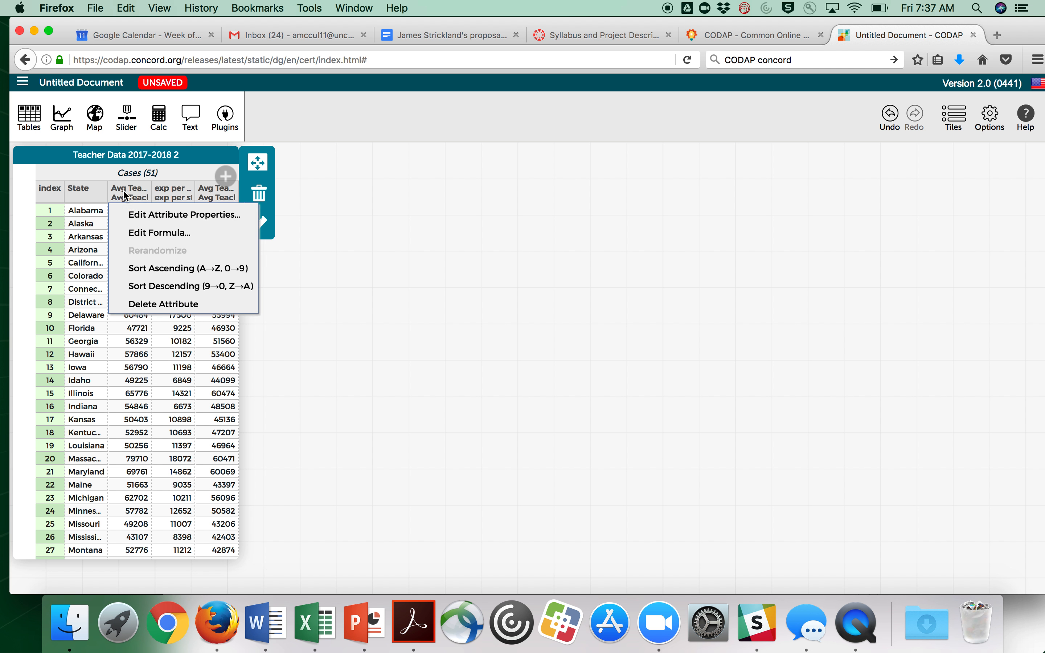
pyautogui.click(433, 177)
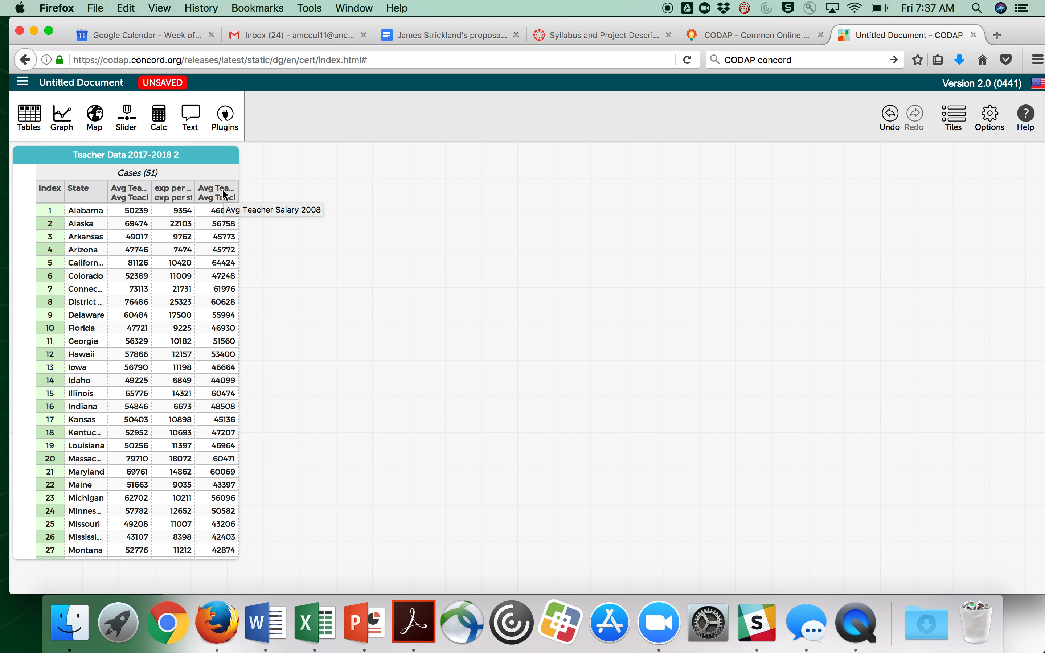
pyautogui.click(61, 115)
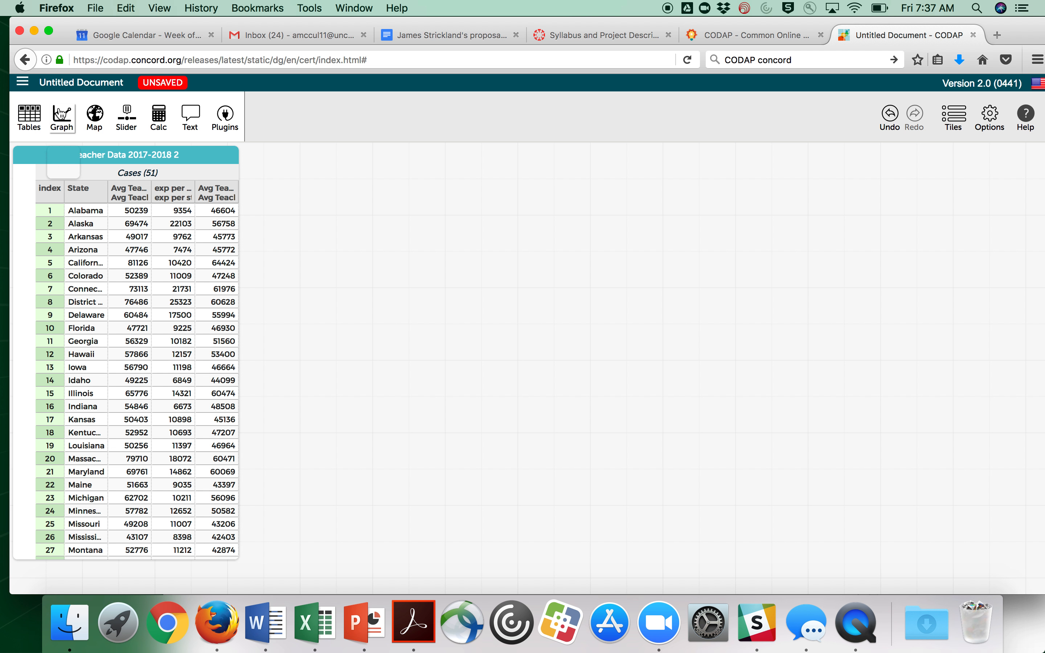
pyautogui.moveTo(459, 364); pyautogui.dragTo(730, 385)
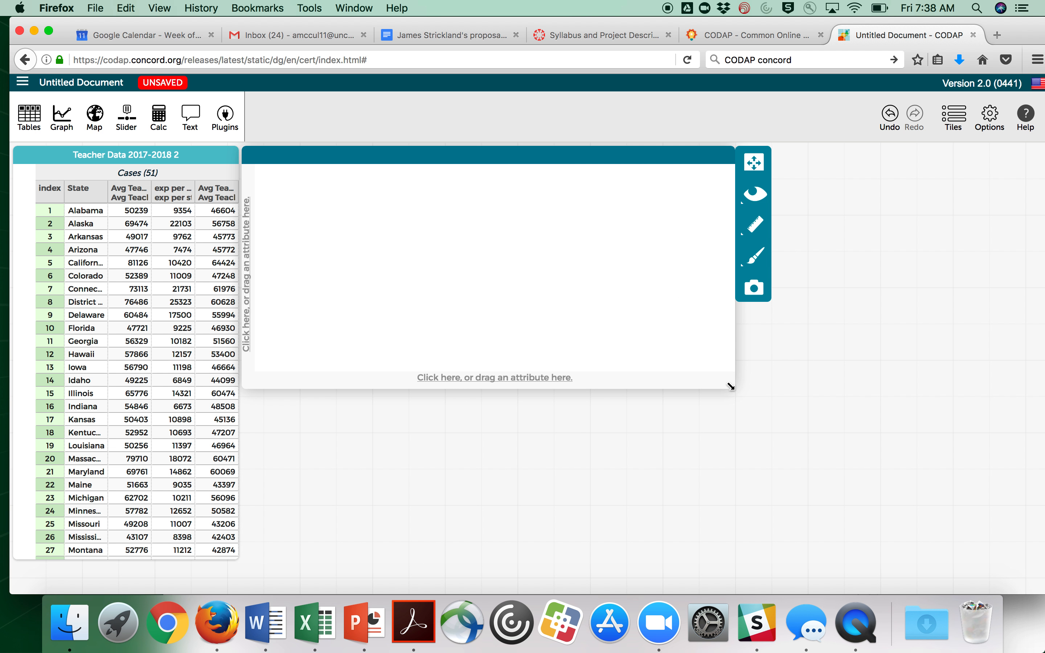
pyautogui.moveTo(121, 192); pyautogui.dragTo(461, 381)
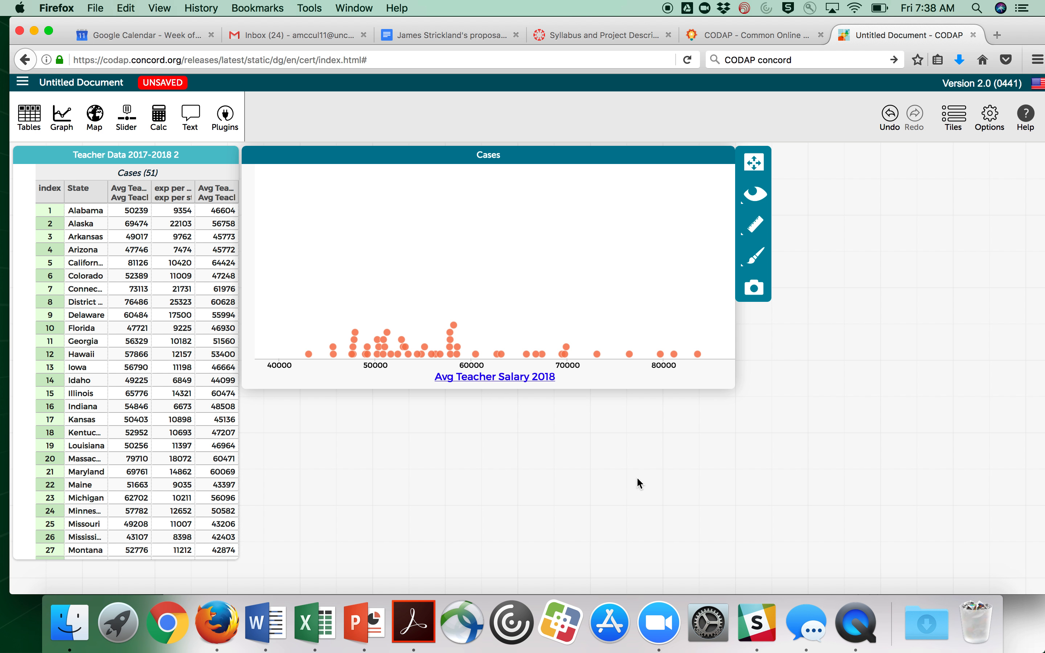
# Select North Carolina's case in the table
pyautogui.scroll(-3, 100, 478)
pyautogui.scroll(-5, 100, 478)
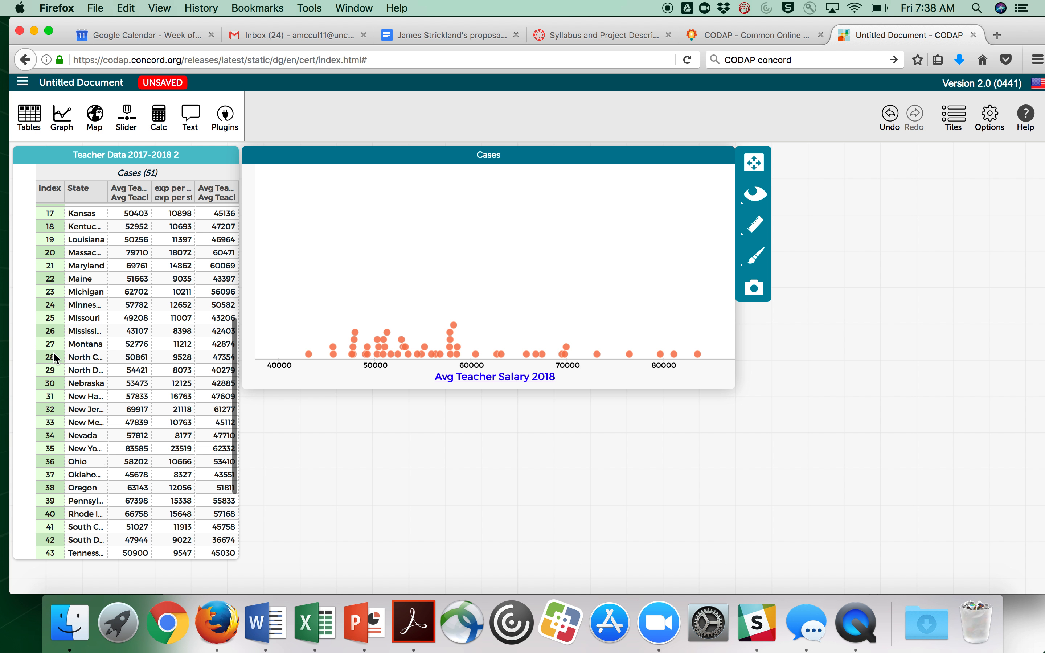
pyautogui.rightClick(53, 353)
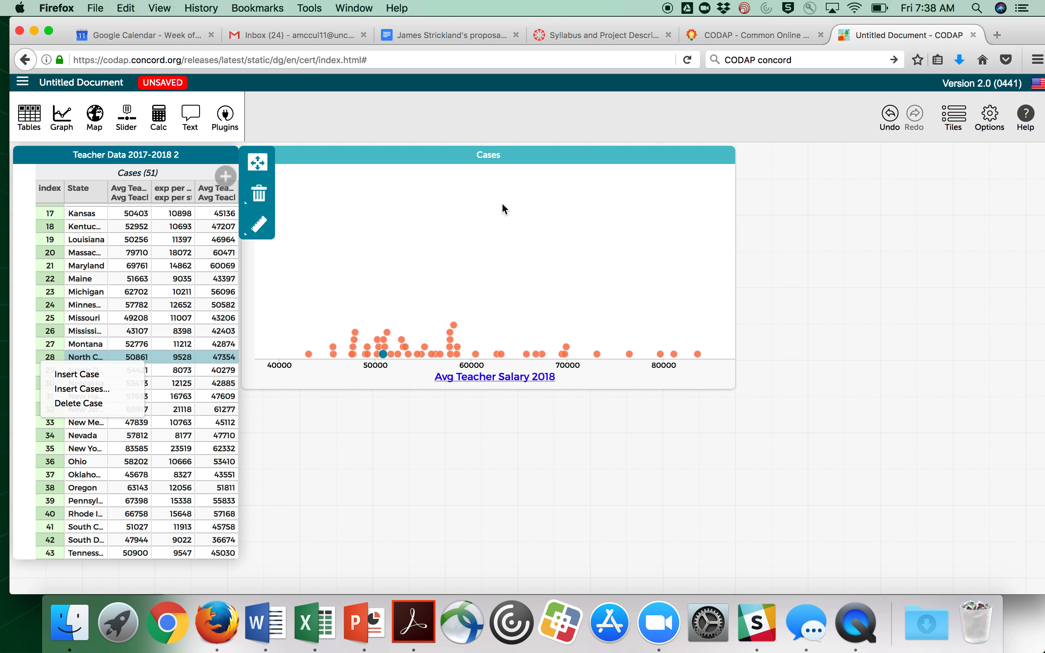
pyautogui.click(719, 228)
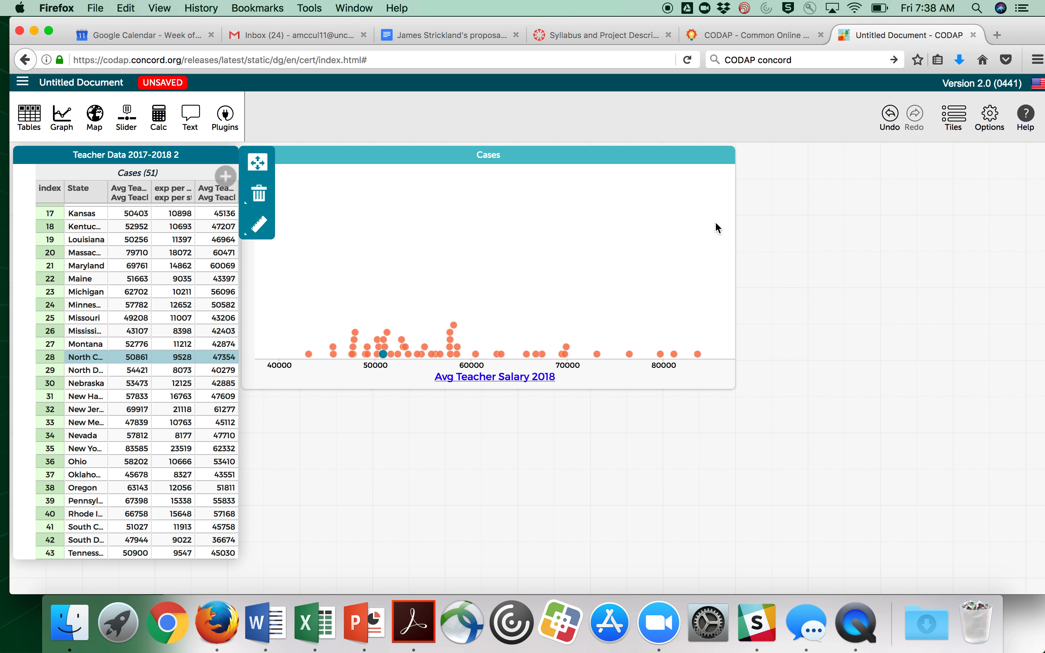
# Show the mean and a box plot on the 2018 salary graph
pyautogui.click(667, 161)
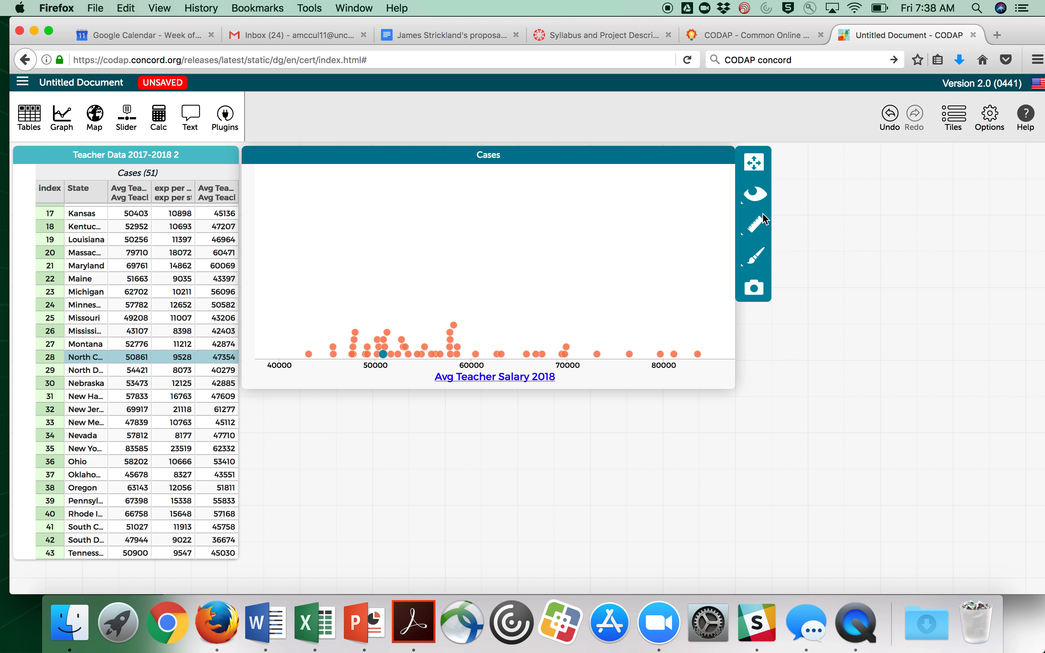
pyautogui.click(751, 231)
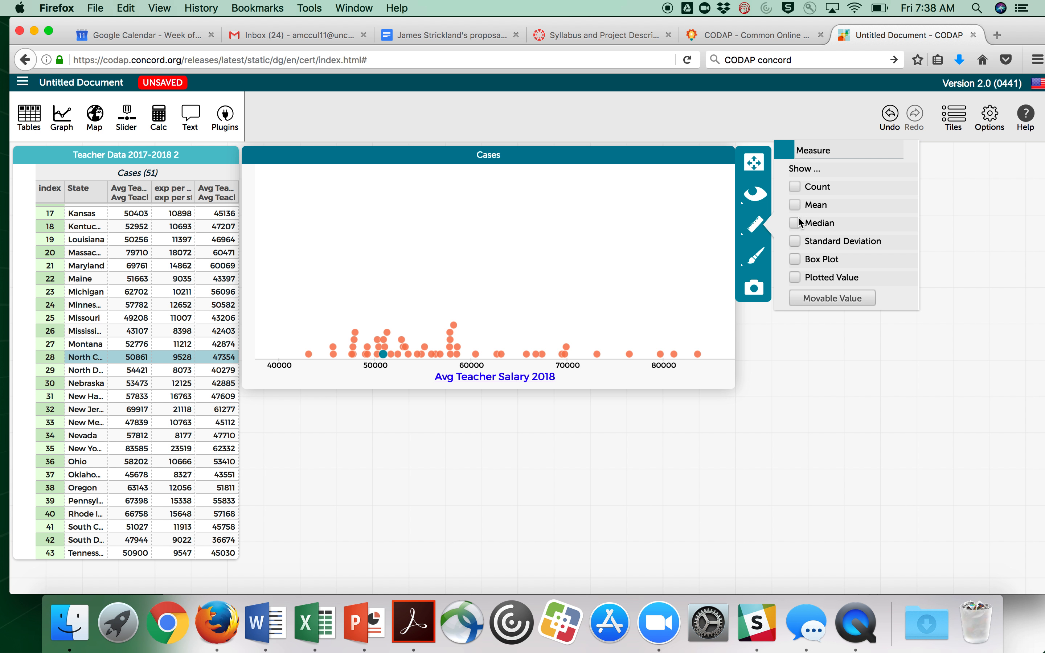
pyautogui.click(795, 205)
pyautogui.click(795, 260)
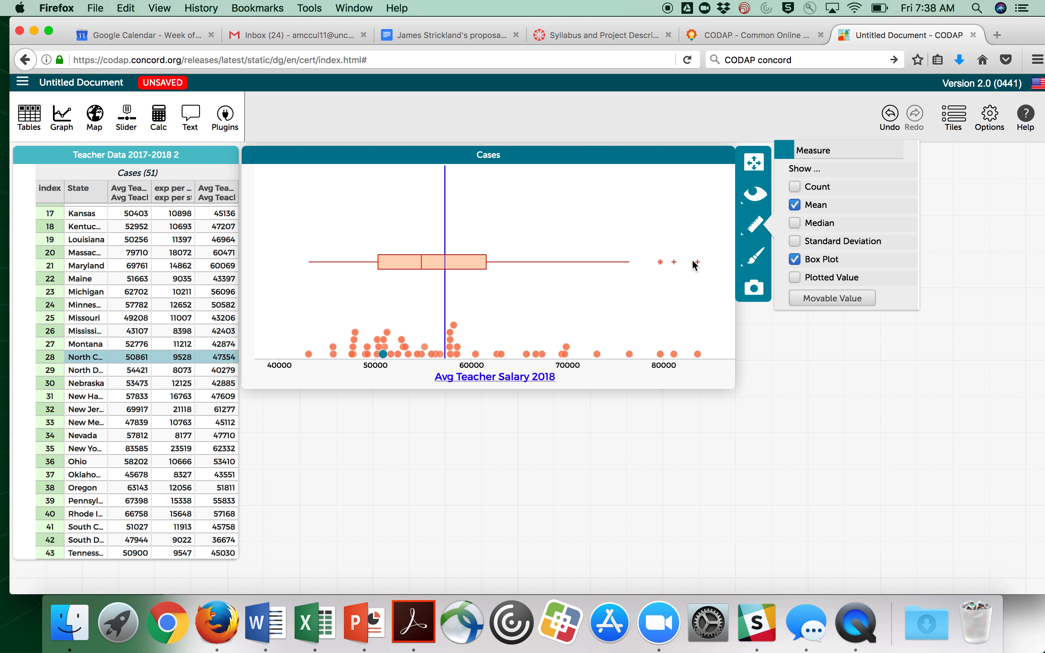
pyautogui.moveTo(698, 263)
pyautogui.click(309, 446)
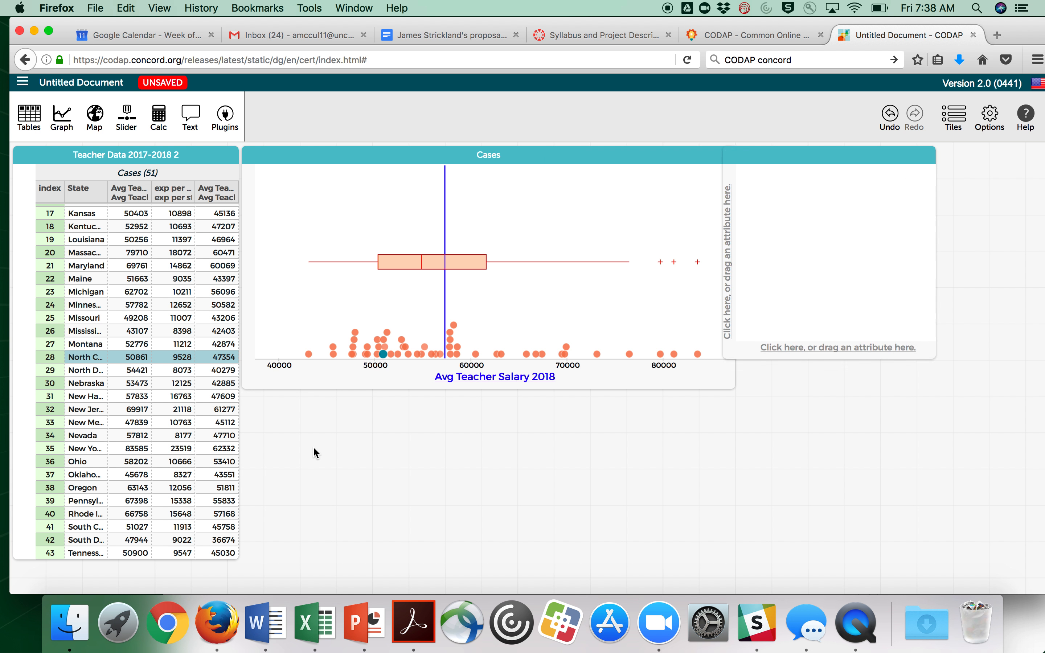
# Place a second graph below the first, widen it, and plot Avg Teacher Salary 2008 on its horizontal axis
pyautogui.moveTo(795, 156); pyautogui.dragTo(304, 381)
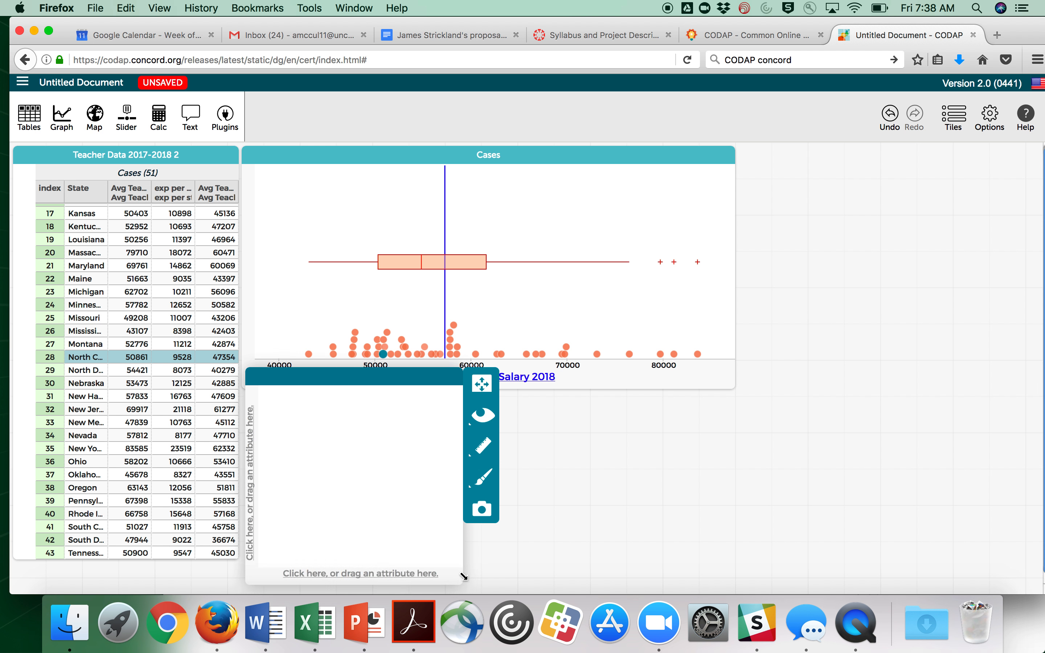
pyautogui.moveTo(463, 581); pyautogui.dragTo(733, 583)
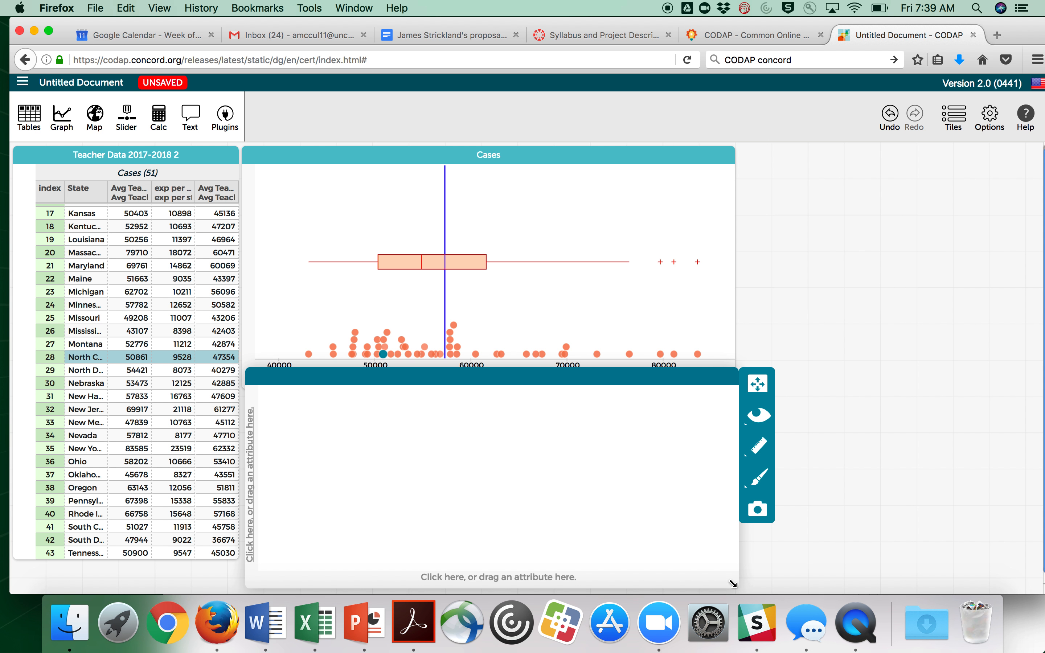
pyautogui.moveTo(210, 196); pyautogui.dragTo(463, 571)
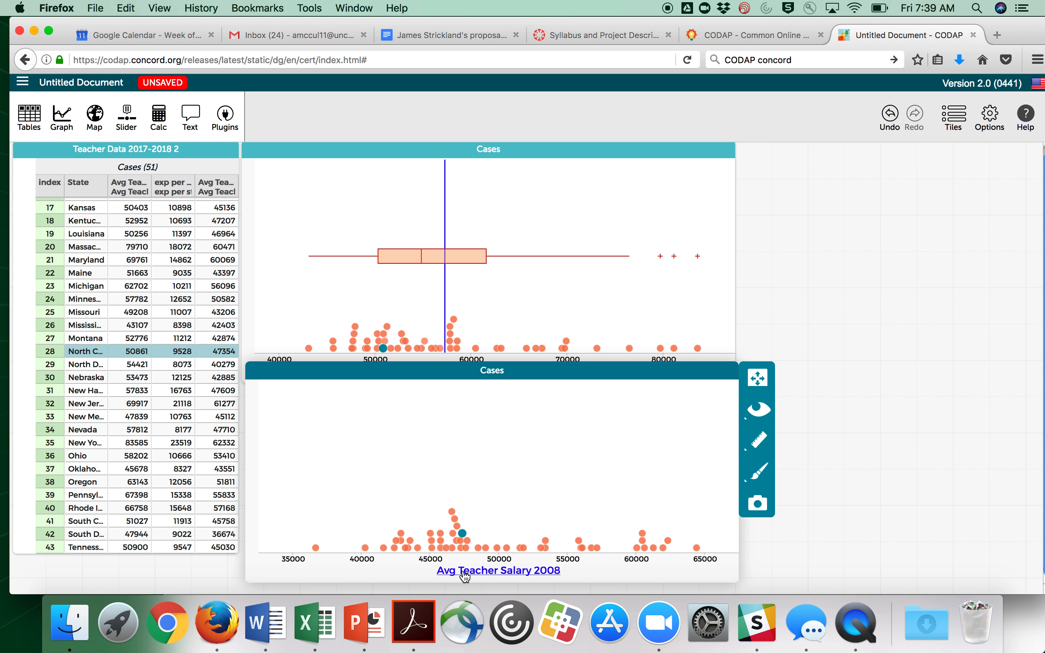
# Show a box plot and the mean on the 2008 salary graph and move that graph lower
pyautogui.click(760, 442)
pyautogui.click(813, 477)
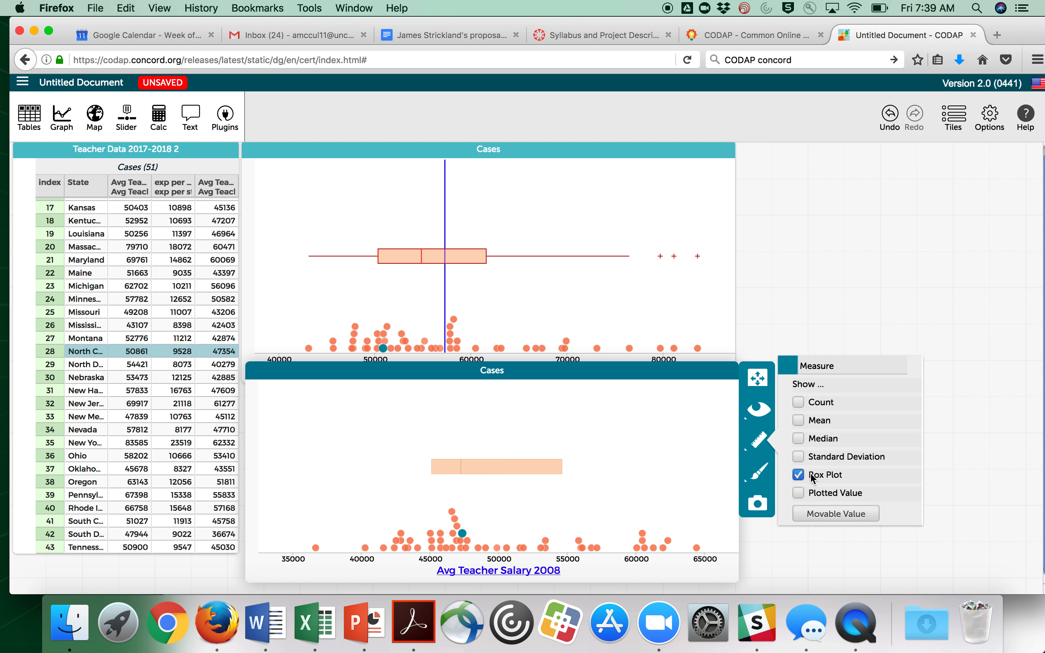
pyautogui.click(799, 421)
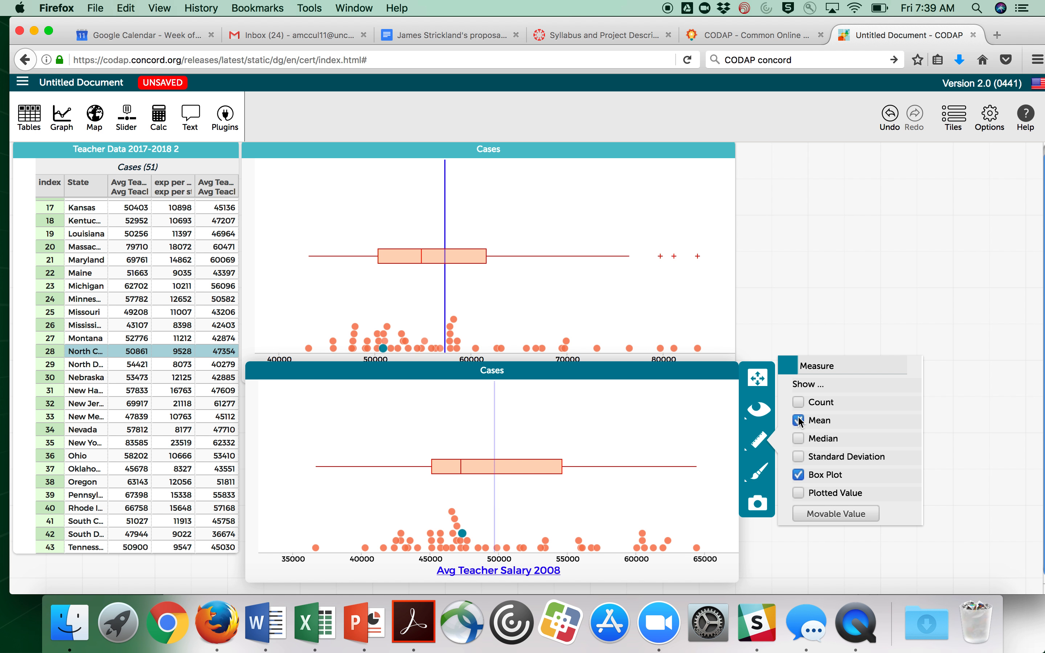
pyautogui.click(928, 270)
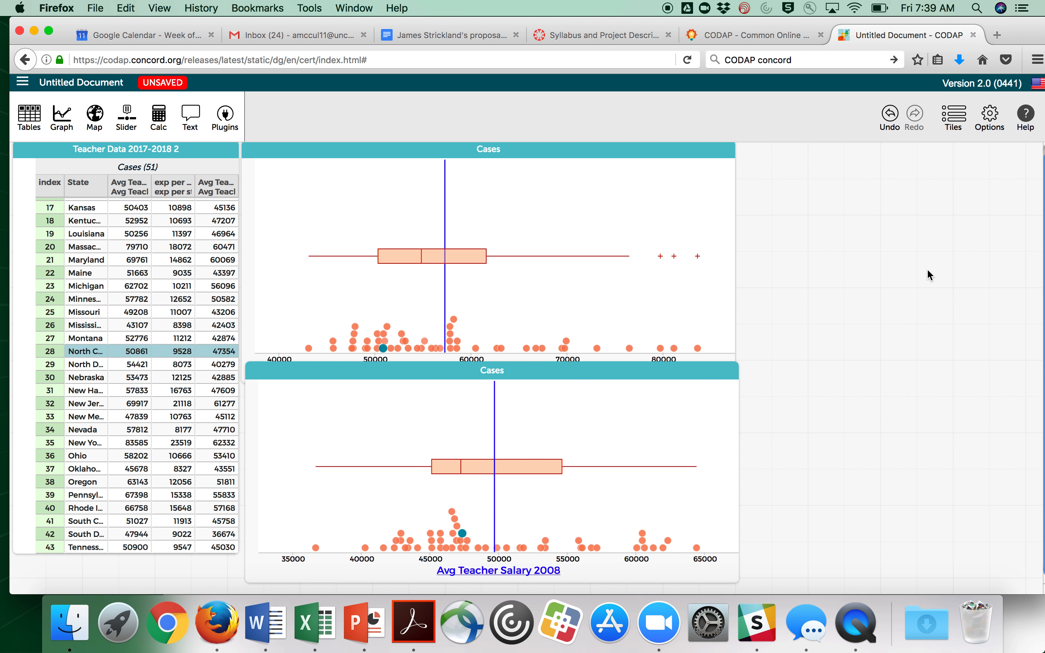
pyautogui.moveTo(462, 534)
pyautogui.moveTo(670, 368); pyautogui.dragTo(670, 410)
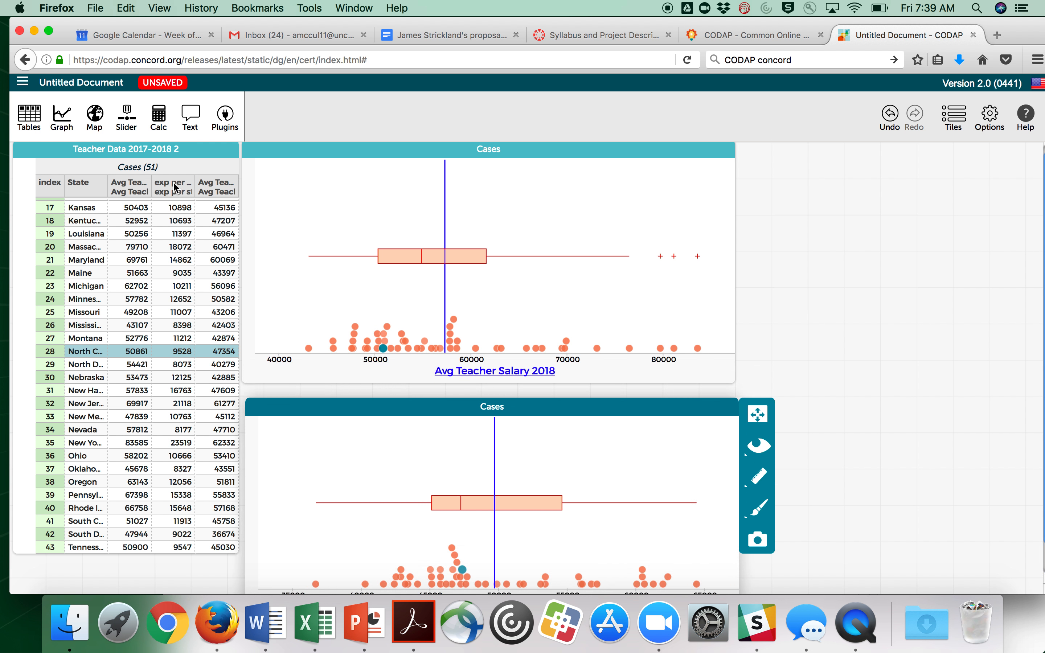
# Color the 2018 salary graph's points by the exp per student 2018 attribute
pyautogui.moveTo(177, 186); pyautogui.dragTo(534, 238)
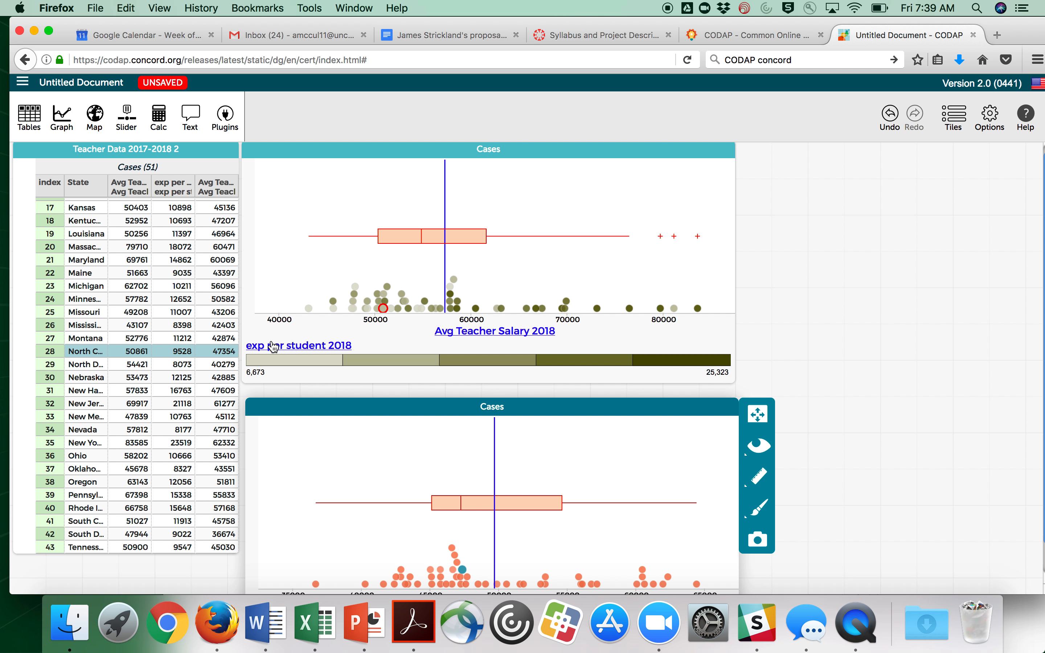
pyautogui.moveTo(266, 368)
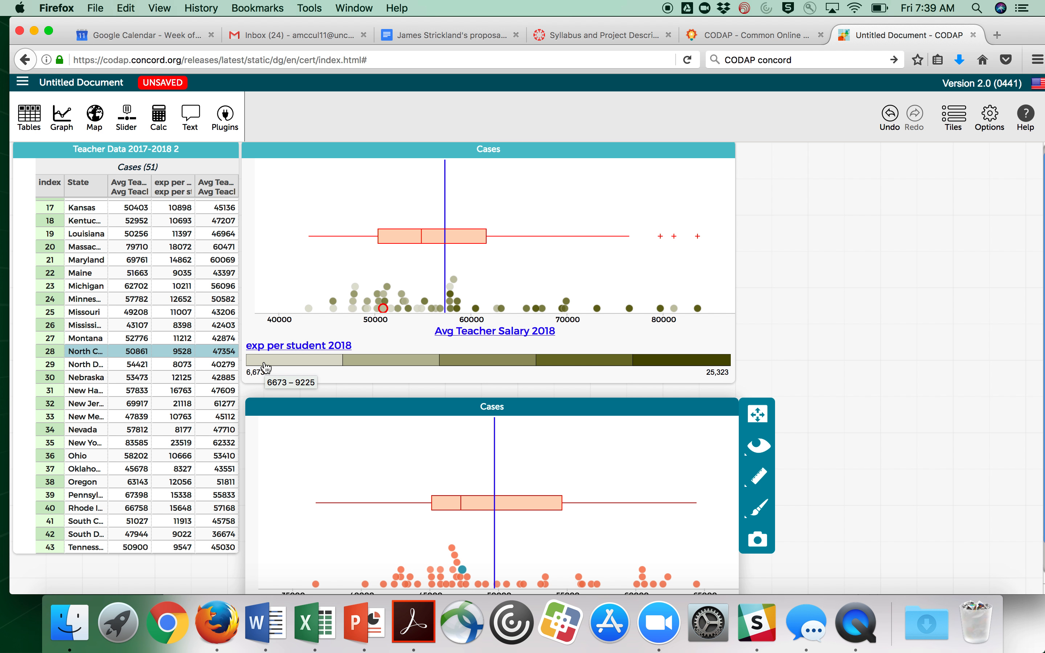
pyautogui.moveTo(698, 365)
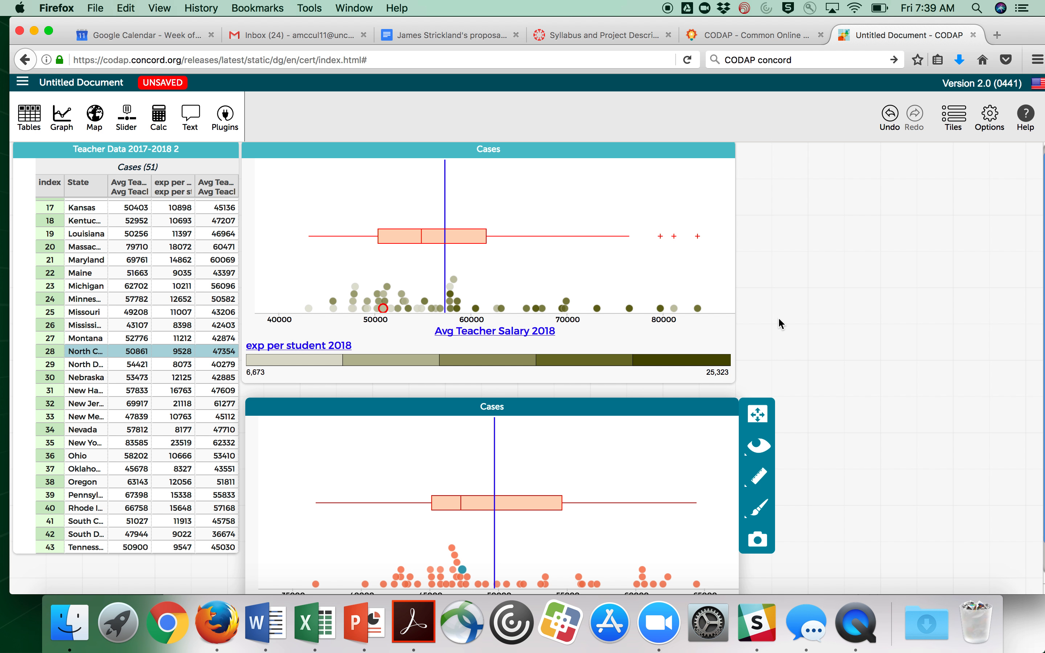
pyautogui.scroll(-2, 782, 324)
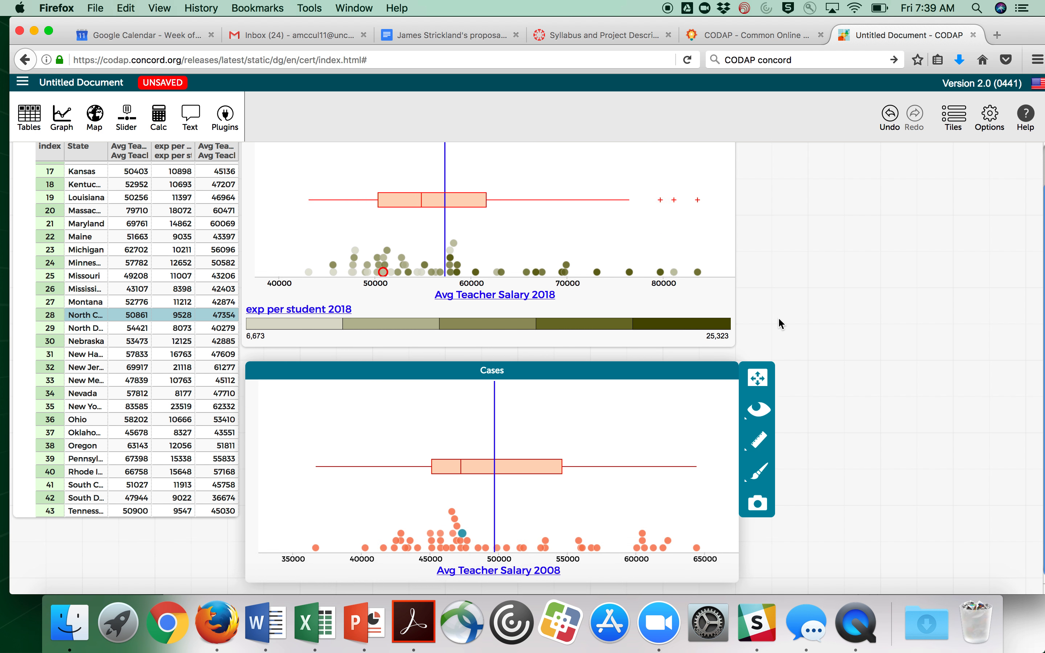
pyautogui.scroll(2, 781, 325)
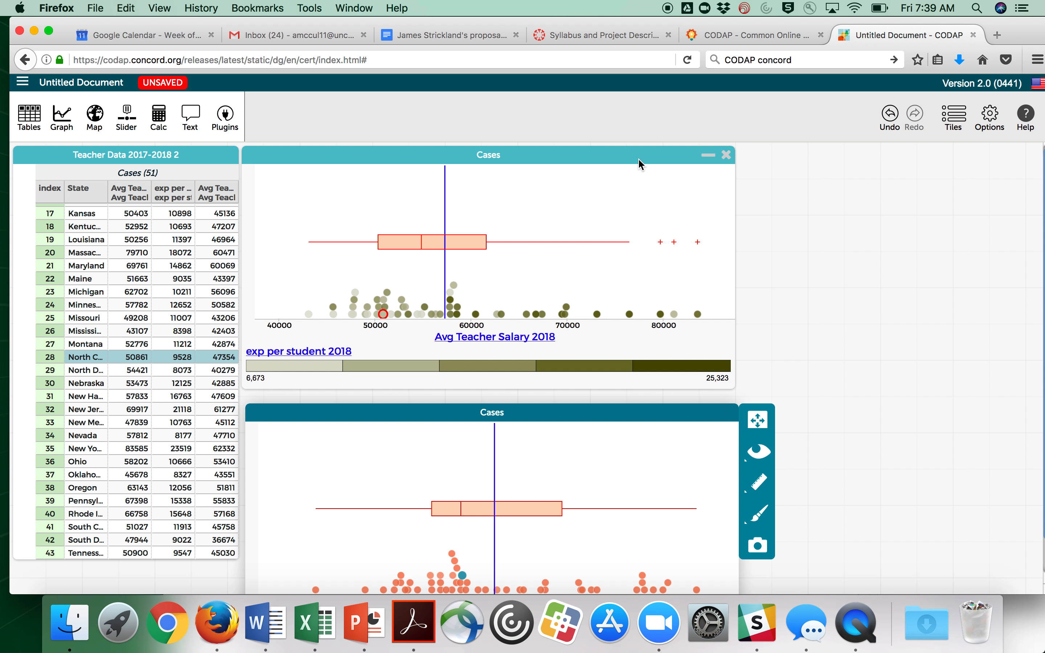
# Close both graphs, leaving only the case table
pyautogui.click(727, 154)
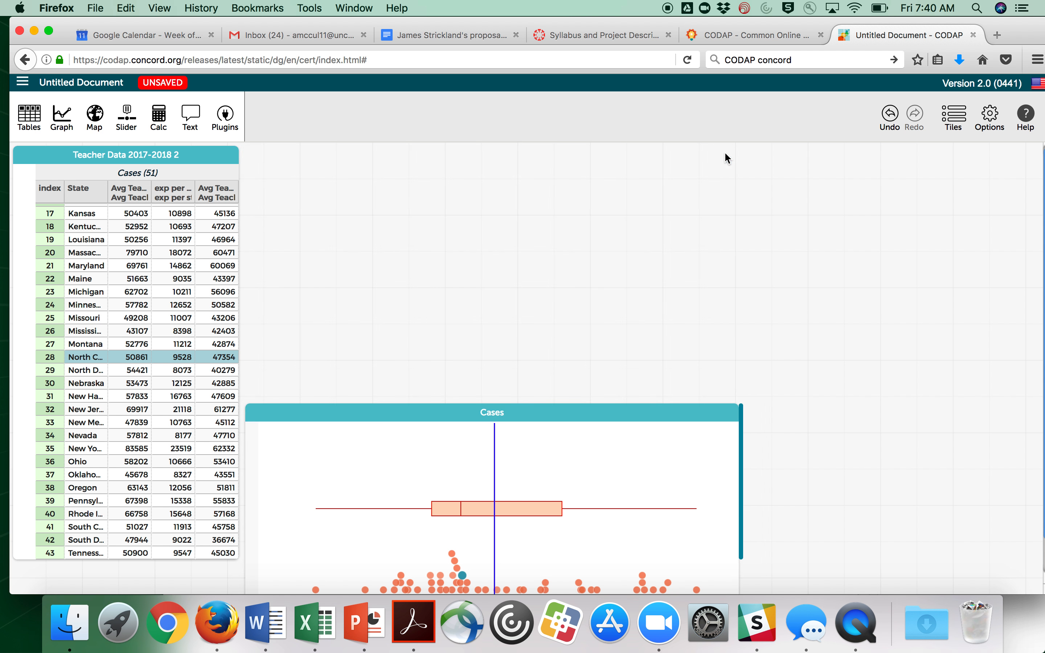
pyautogui.click(654, 414)
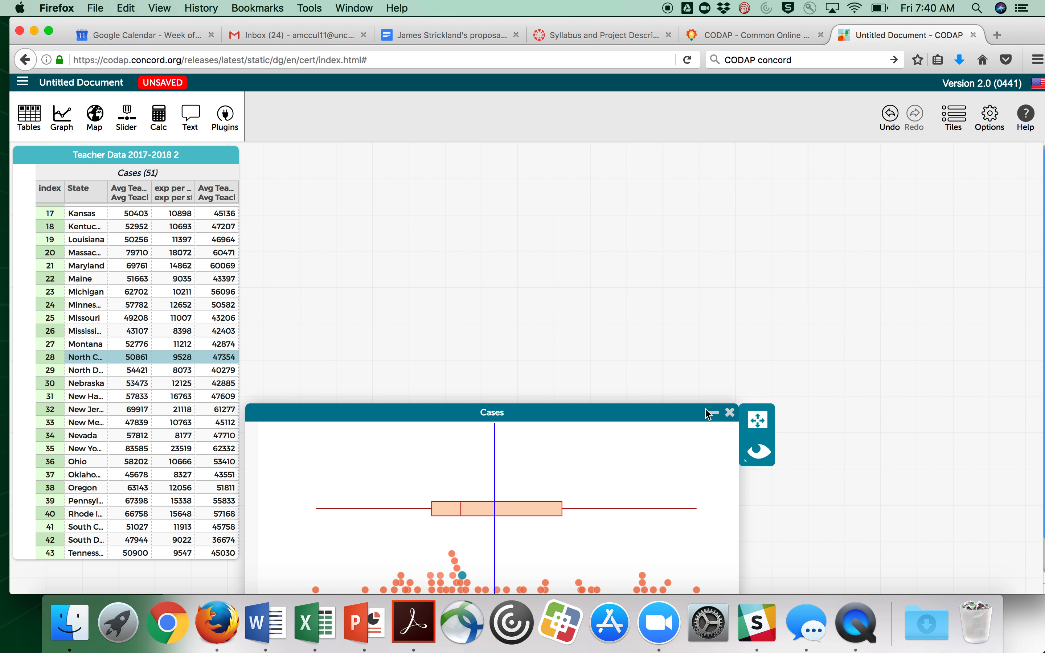
pyautogui.click(730, 413)
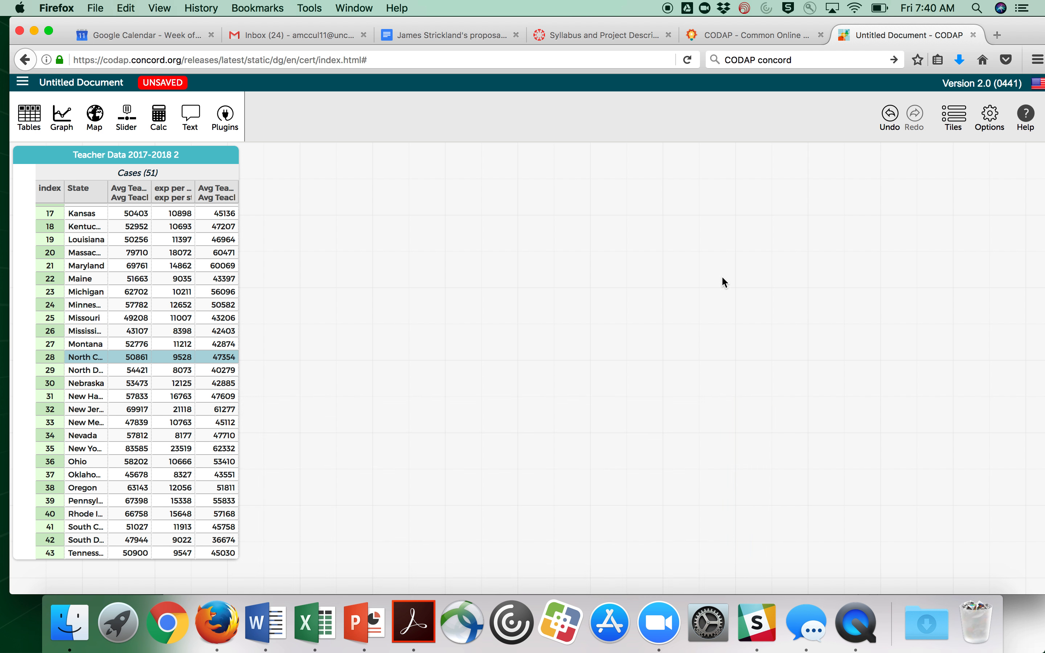